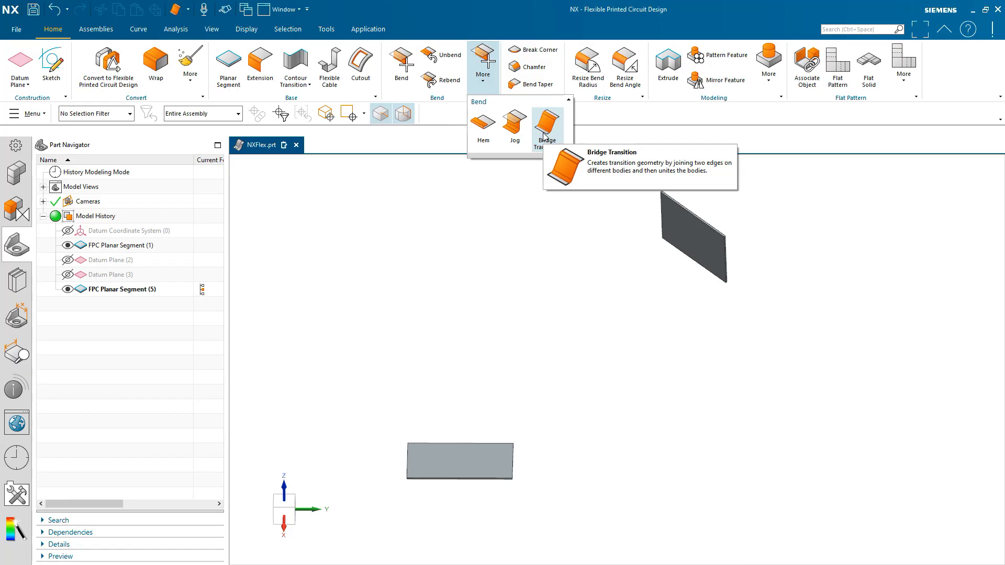
pyautogui.click(483, 84)
pyautogui.click(482, 78)
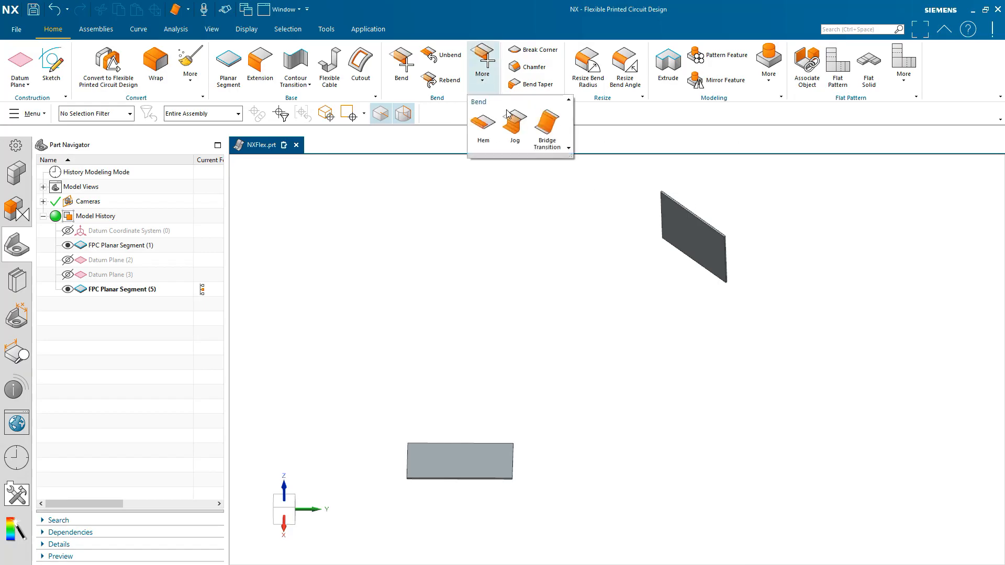
pyautogui.click(569, 138)
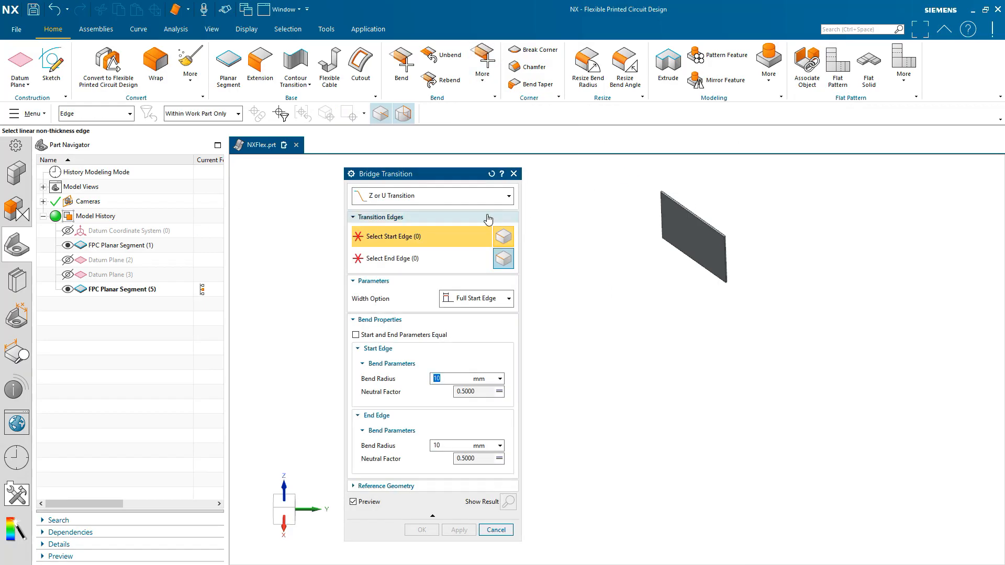
pyautogui.click(503, 196)
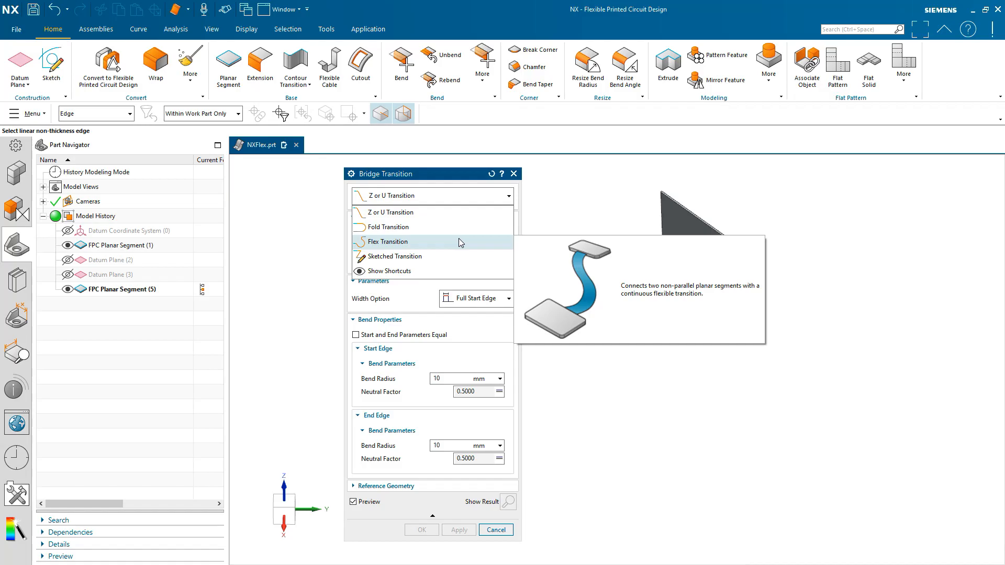
pyautogui.click(461, 171)
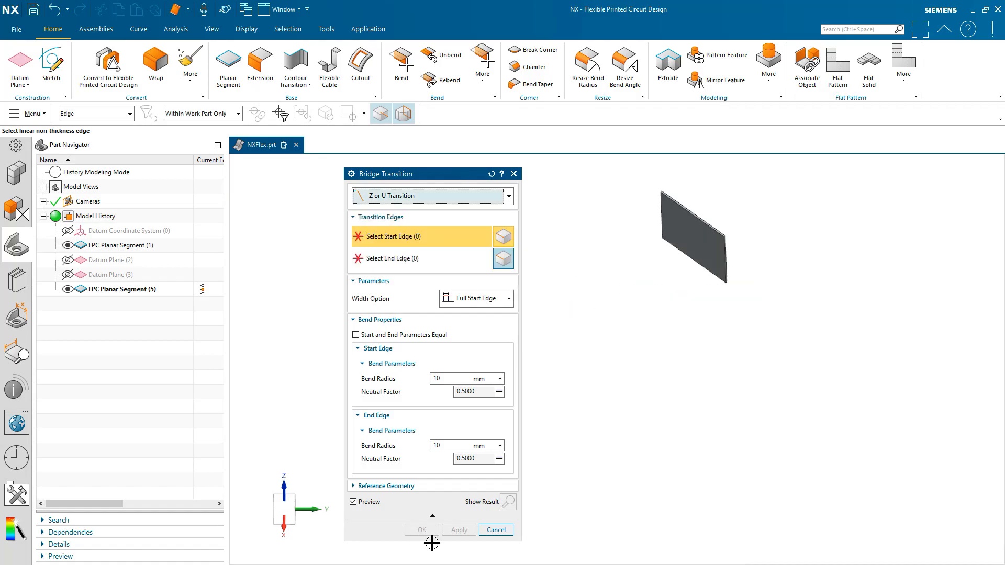
pyautogui.click(496, 530)
# Start a Bridge Transition and set its type to Flex Transition.
pyautogui.moveTo(536, 510); pyautogui.dragTo(374, 128, button='middle')
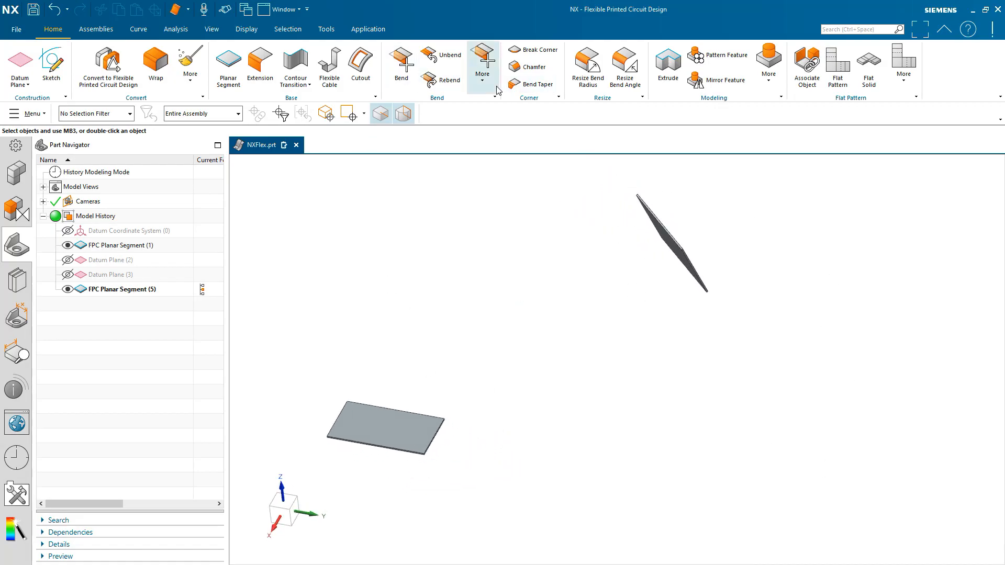
pyautogui.click(497, 90)
pyautogui.click(546, 134)
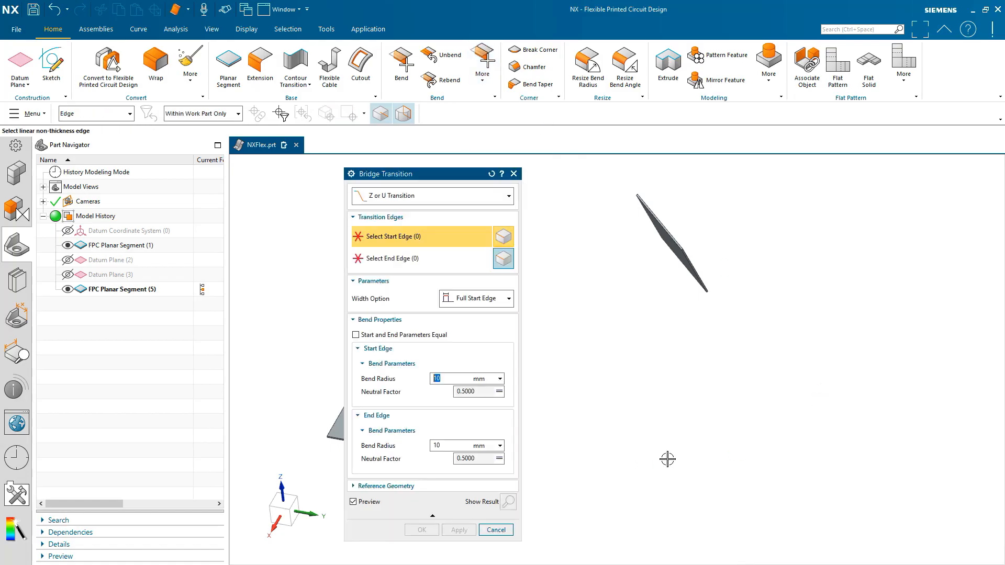
pyautogui.moveTo(440, 179); pyautogui.dragTo(252, 100)
pyautogui.moveTo(692, 351); pyautogui.dragTo(716, 395, button='middle')
pyautogui.moveTo(682, 354); pyautogui.dragTo(437, 309, button='middle')
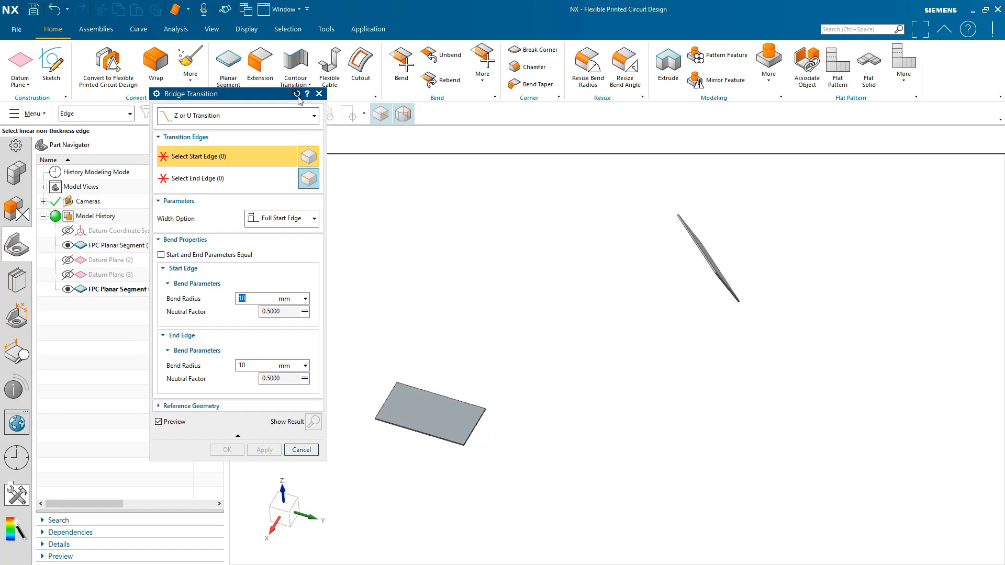
pyautogui.click(313, 115)
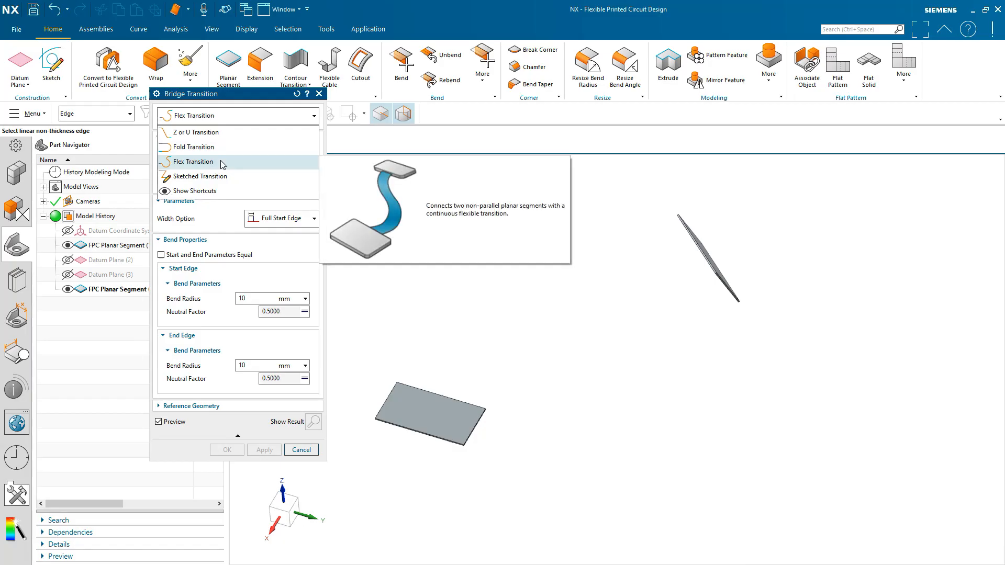
pyautogui.click(221, 162)
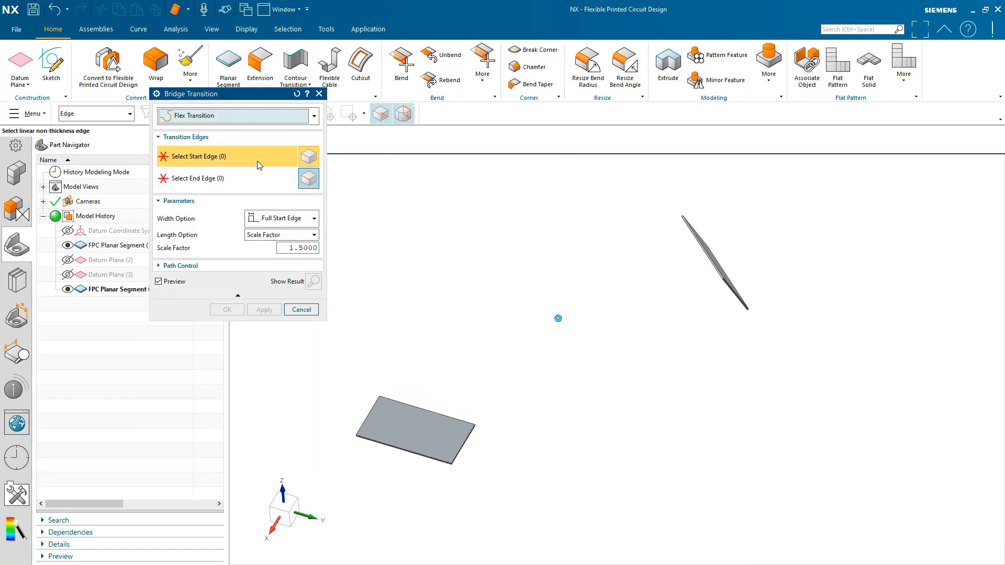
# Select the lower segment's short edge facing the upper segment as start edge, and the upper segment's top edge as end edge.
pyautogui.moveTo(607, 341); pyautogui.dragTo(479, 438, button='middle')
pyautogui.scroll(9, 476, 436)
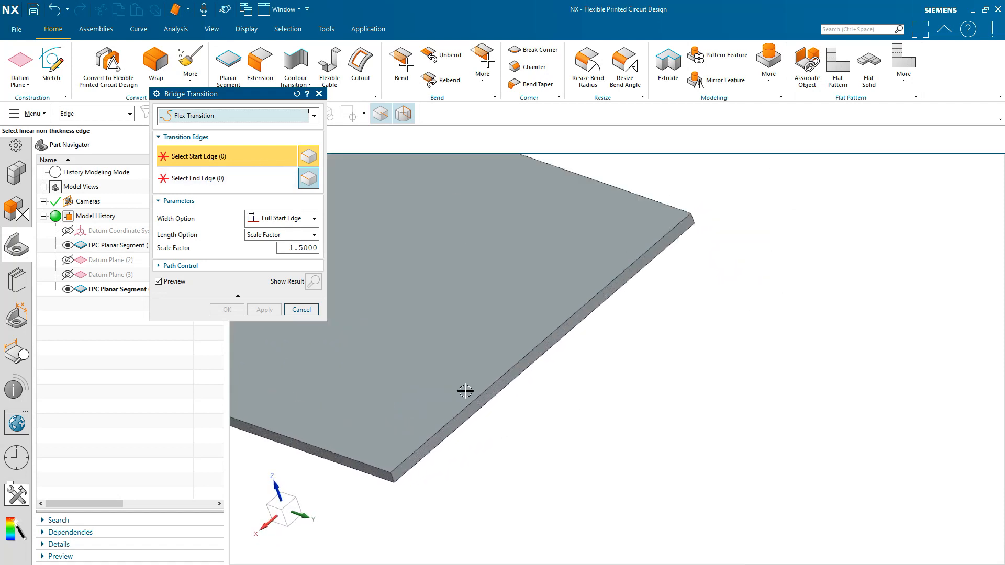
pyautogui.click(485, 393)
pyautogui.scroll(-6, 633, 460)
pyautogui.moveTo(633, 460); pyautogui.dragTo(546, 413, button='middle')
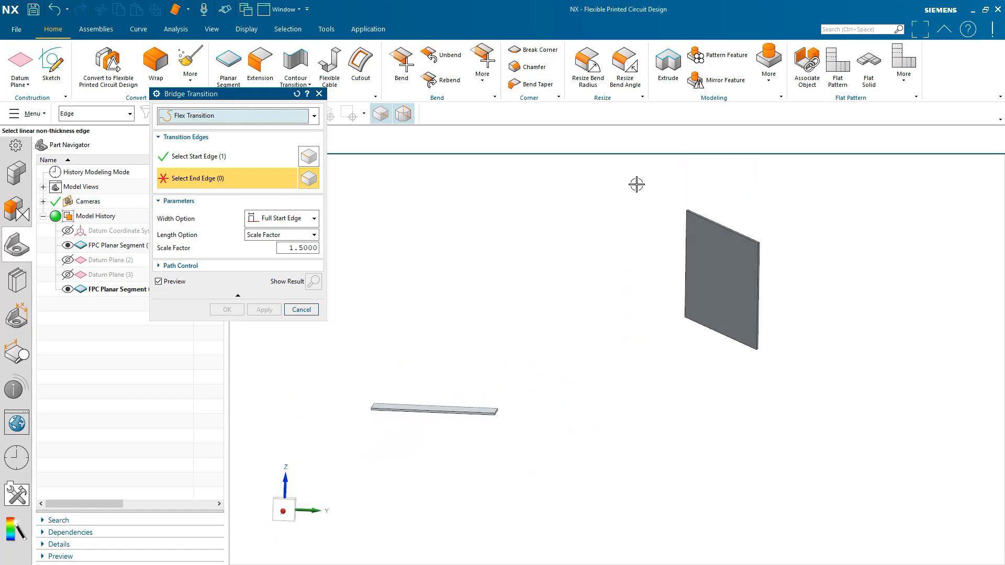
pyautogui.moveTo(745, 215)
pyautogui.mouseDown(button='middle')
pyautogui.moveTo(757, 218)
pyautogui.moveTo(724, 207)
pyautogui.moveTo(613, 237)
pyautogui.mouseUp(button='middle')
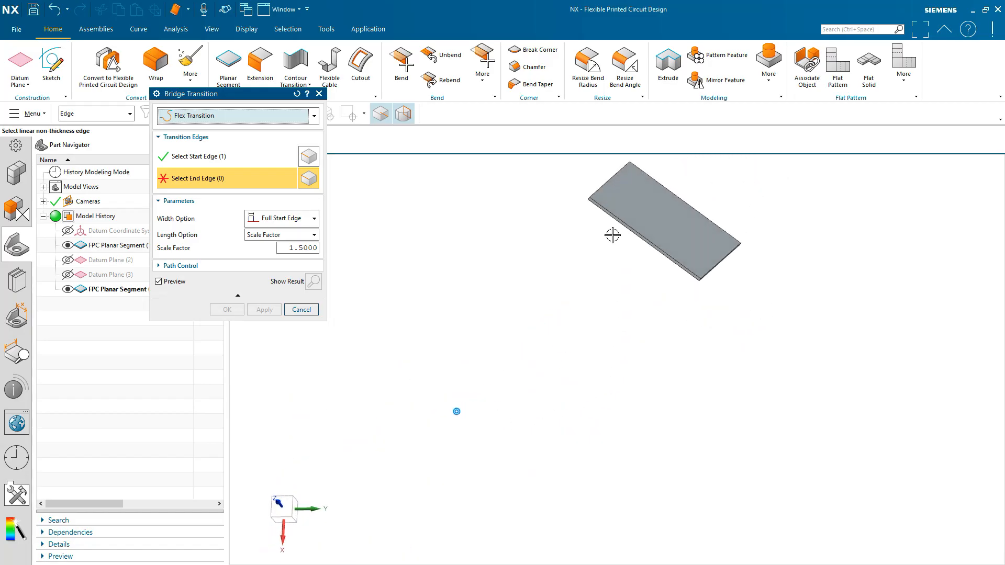
pyautogui.scroll(5, 614, 237)
pyautogui.click(623, 207)
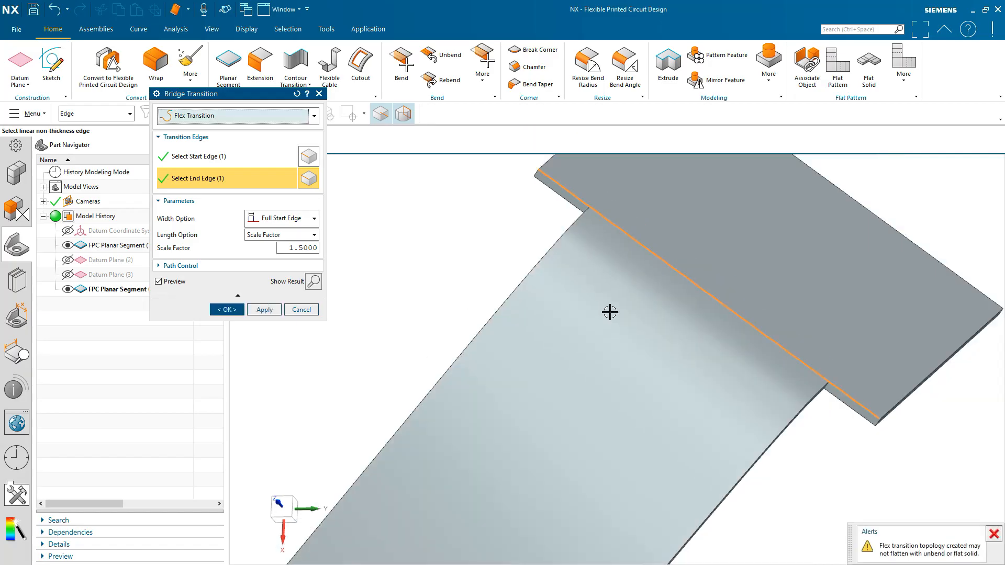
# Examine the flex transition preview between the two planar segments from several angles.
pyautogui.scroll(-5, 610, 313)
pyautogui.moveTo(626, 292)
pyautogui.mouseDown(button='middle')
pyautogui.moveTo(833, 366)
pyautogui.moveTo(940, 369)
pyautogui.mouseUp(button='middle')
pyautogui.moveTo(523, 398)
pyautogui.mouseDown(button='middle')
pyautogui.moveTo(749, 469)
pyautogui.moveTo(550, 446)
pyautogui.moveTo(579, 456)
pyautogui.moveTo(601, 352)
pyautogui.moveTo(521, 191)
pyautogui.moveTo(634, 227)
pyautogui.moveTo(588, 233)
pyautogui.moveTo(572, 262)
pyautogui.moveTo(765, 386)
pyautogui.moveTo(683, 428)
pyautogui.mouseUp(button='middle')
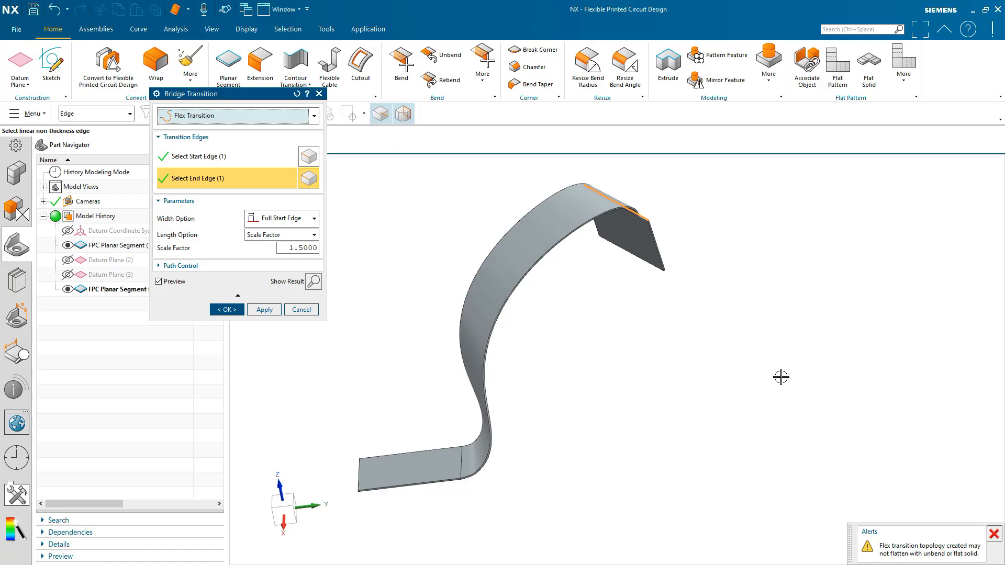
pyautogui.moveTo(629, 240); pyautogui.dragTo(716, 365, button='middle')
pyautogui.keyDown('shift'); pyautogui.moveTo(601, 336); pyautogui.dragTo(545, 321, button='middle'); pyautogui.keyUp('shift')
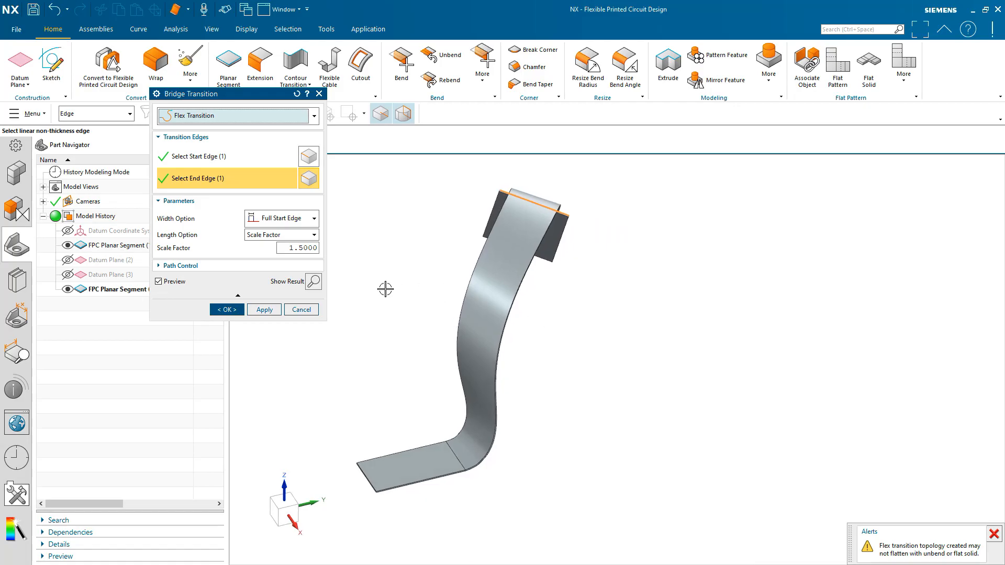
pyautogui.moveTo(655, 270)
pyautogui.mouseDown(button='middle')
pyautogui.moveTo(670, 341)
pyautogui.moveTo(357, 213)
pyautogui.moveTo(282, 218)
pyautogui.mouseUp(button='middle')
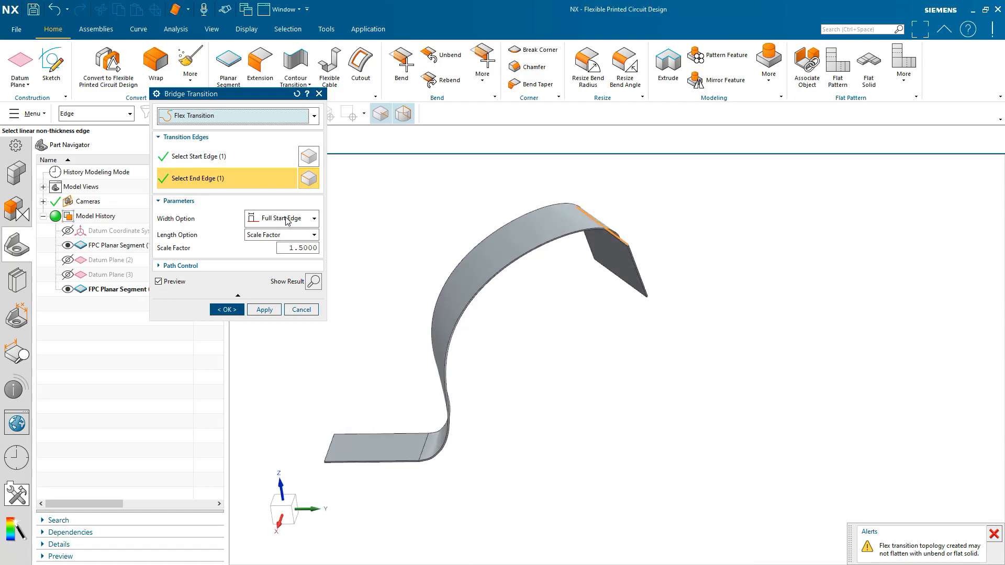
# Set the width option to Finite and specify the start point at the middle of the start edge.
pyautogui.click(287, 221)
pyautogui.click(292, 232)
pyautogui.moveTo(483, 330)
pyautogui.mouseDown(button='middle')
pyautogui.moveTo(648, 361)
pyautogui.moveTo(620, 332)
pyautogui.moveTo(492, 454)
pyautogui.moveTo(418, 448)
pyautogui.moveTo(414, 436)
pyautogui.mouseUp(button='middle')
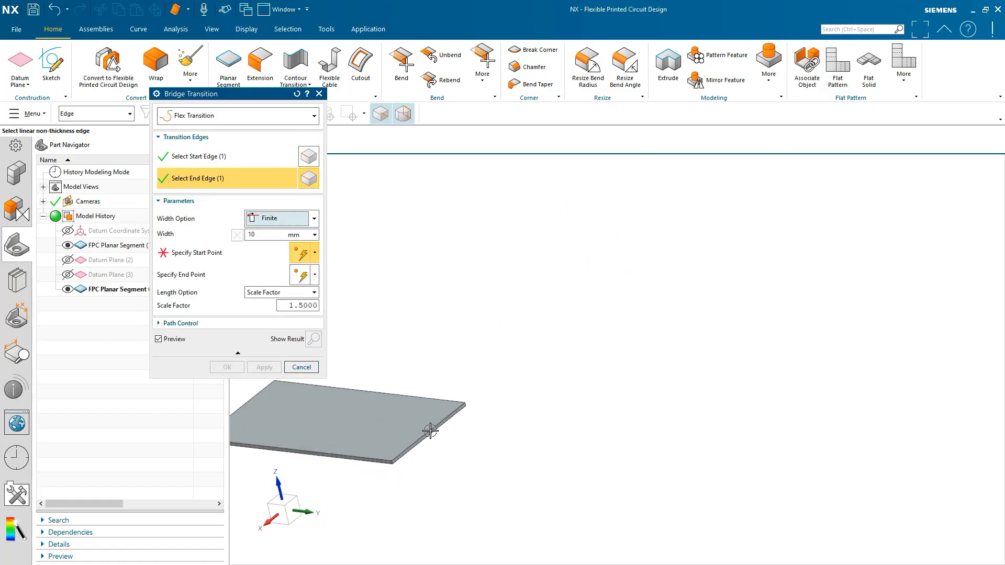
pyautogui.click(227, 254)
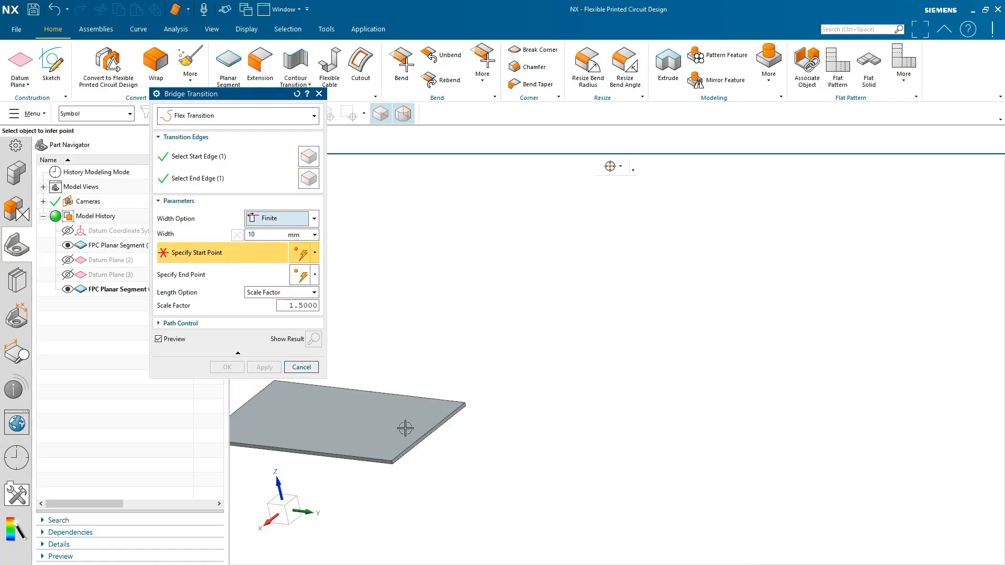
pyautogui.click(426, 433)
pyautogui.scroll(-3, 507, 461)
pyautogui.moveTo(506, 461); pyautogui.dragTo(694, 436, button='middle')
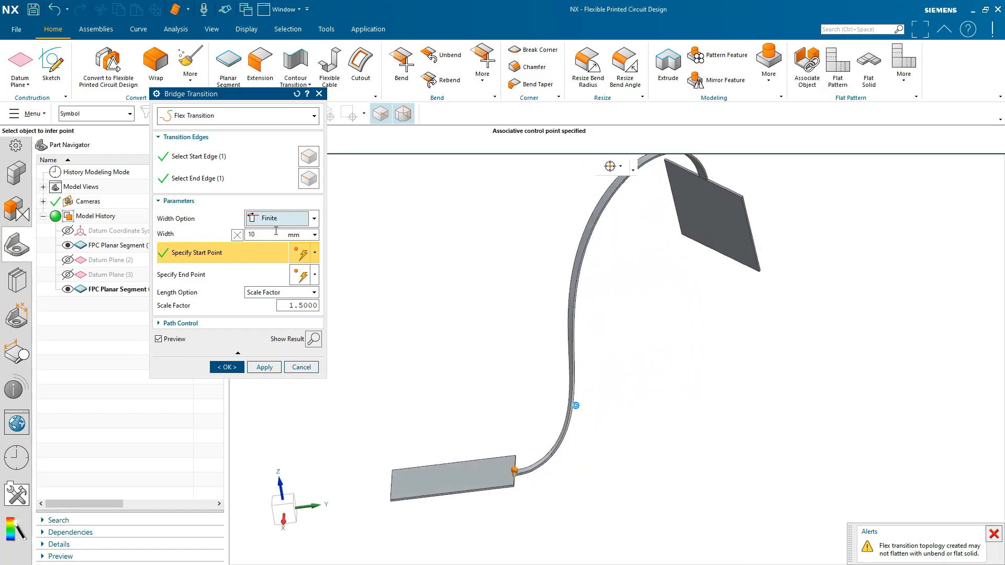
# Set the transition width to 15 mm and change the width option to Symmetric.
pyautogui.click(263, 235)
pyautogui.moveTo(476, 489); pyautogui.dragTo(561, 467, button='middle')
pyautogui.moveTo(564, 466); pyautogui.dragTo(567, 467)
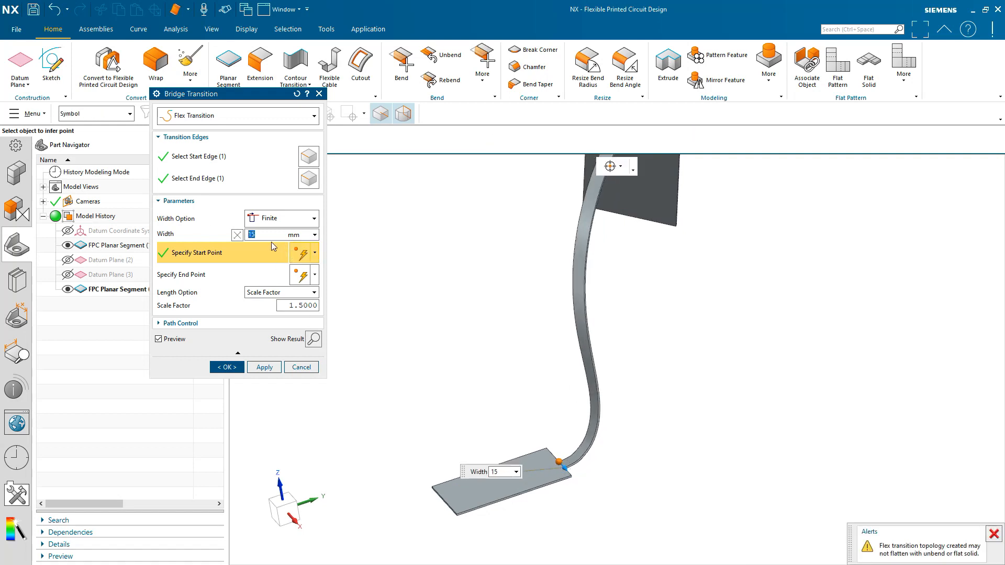
pyautogui.click(285, 219)
pyautogui.click(317, 245)
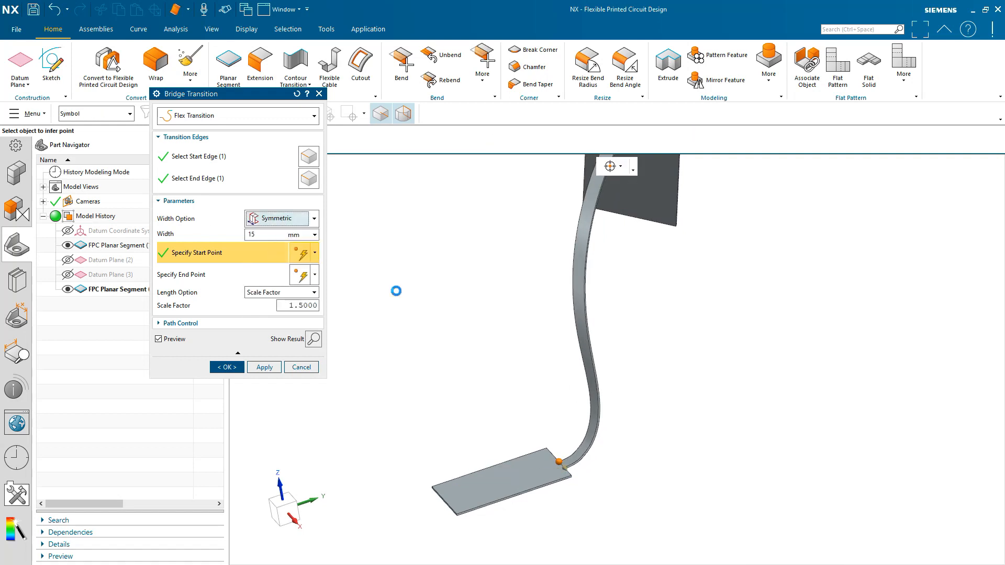
pyautogui.moveTo(621, 419)
pyautogui.mouseDown(button='middle')
pyautogui.moveTo(722, 447)
pyautogui.moveTo(635, 426)
pyautogui.moveTo(641, 419)
pyautogui.mouseUp(button='middle')
# Try the Full End Edge and Full Both Edges width options, returning to Symmetric.
pyautogui.click(314, 219)
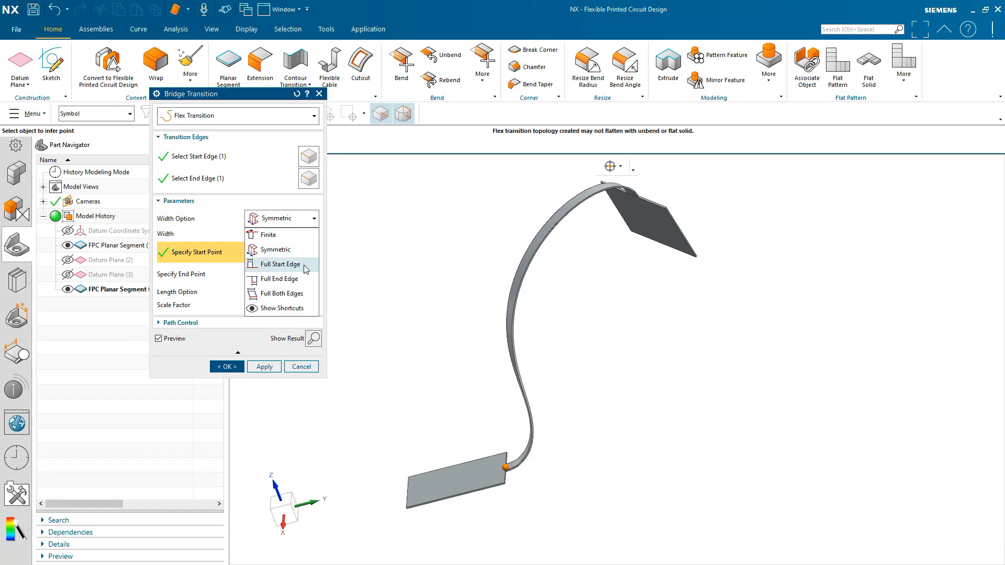
pyautogui.click(298, 279)
pyautogui.click(297, 219)
pyautogui.click(291, 294)
pyautogui.moveTo(682, 489); pyautogui.dragTo(341, 304, button='middle')
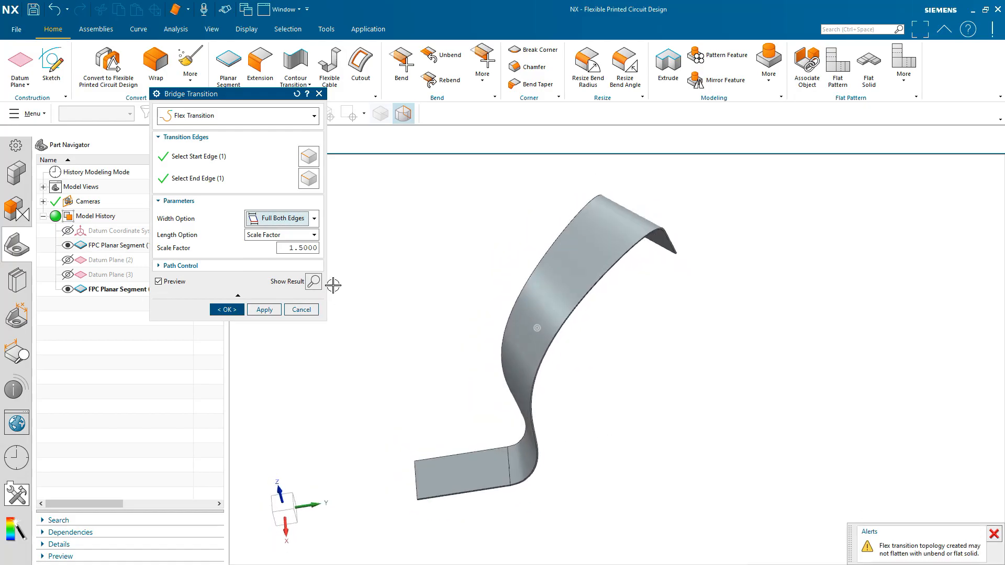
pyautogui.click(304, 218)
pyautogui.click(272, 248)
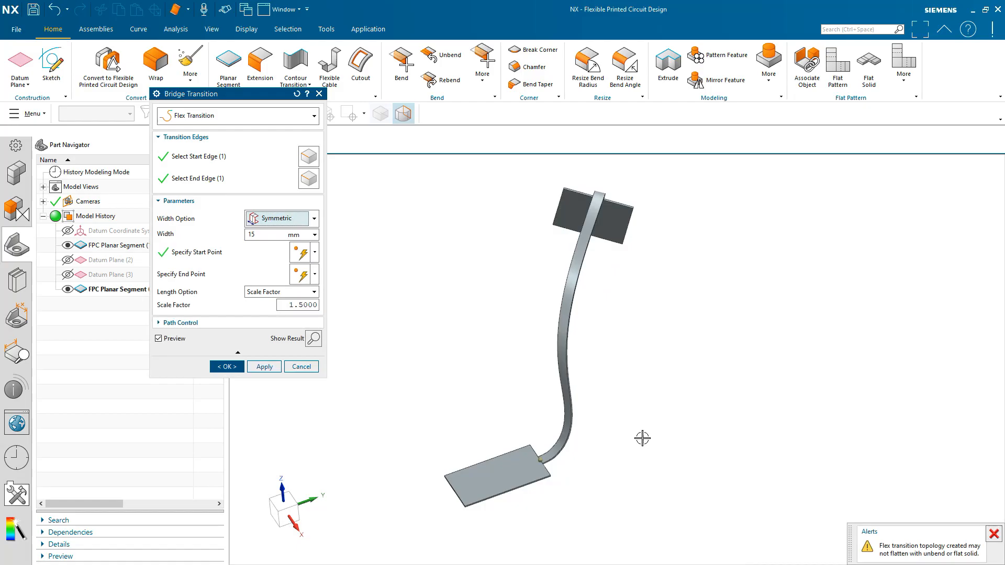
# Set the symmetric transition width to 27 mm and inspect the updated preview.
pyautogui.moveTo(643, 438); pyautogui.dragTo(487, 281, button='middle')
pyautogui.scroll(5, 538, 433)
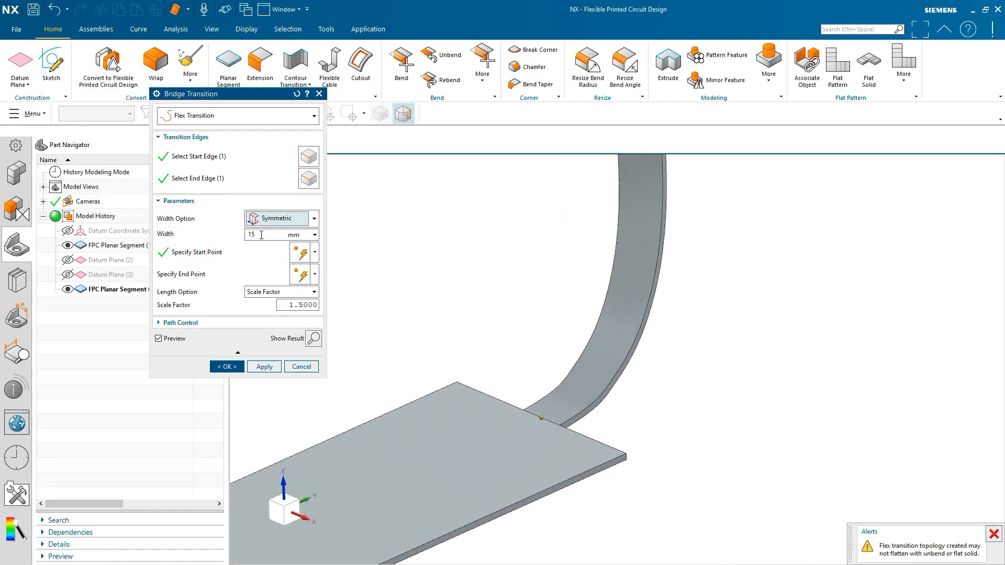
pyautogui.scroll(-4, 547, 393)
pyautogui.scroll(-3, 571, 461)
pyautogui.moveTo(624, 303); pyautogui.dragTo(593, 335, button='middle')
pyautogui.scroll(3, 571, 466)
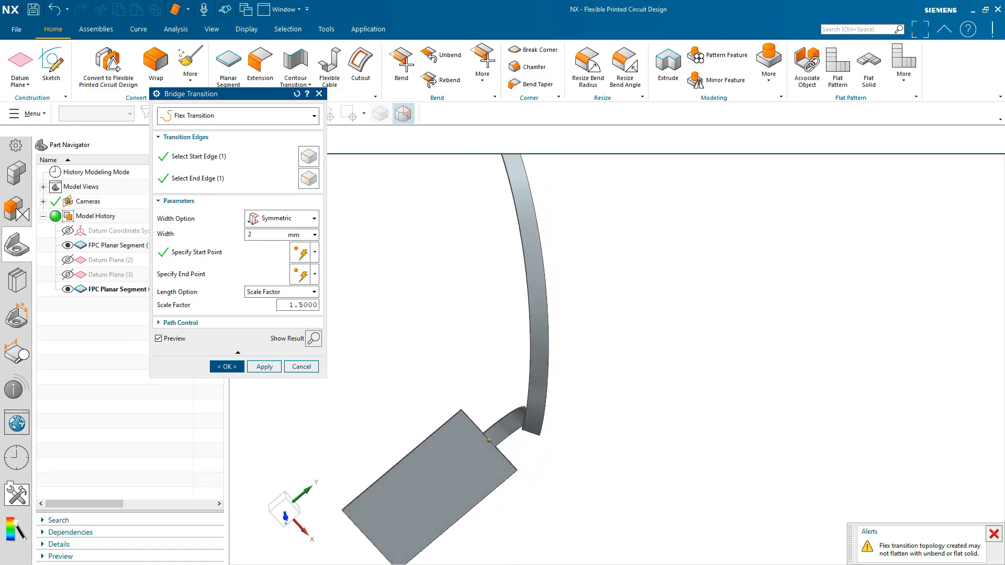
pyautogui.press('Return')
pyautogui.moveTo(681, 340)
pyautogui.mouseDown(button='middle')
pyautogui.moveTo(707, 268)
pyautogui.moveTo(572, 406)
pyautogui.moveTo(703, 451)
pyautogui.moveTo(693, 435)
pyautogui.moveTo(539, 489)
pyautogui.mouseUp(button='middle')
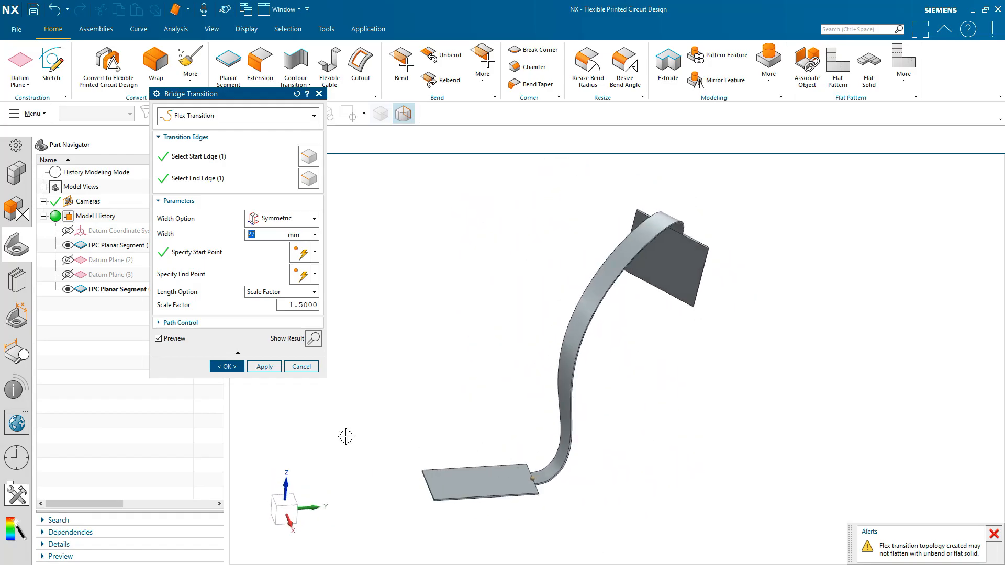
pyautogui.moveTo(678, 217)
pyautogui.mouseDown(button='middle')
pyautogui.moveTo(743, 269)
pyautogui.moveTo(642, 279)
pyautogui.moveTo(663, 334)
pyautogui.moveTo(633, 370)
pyautogui.mouseUp(button='middle')
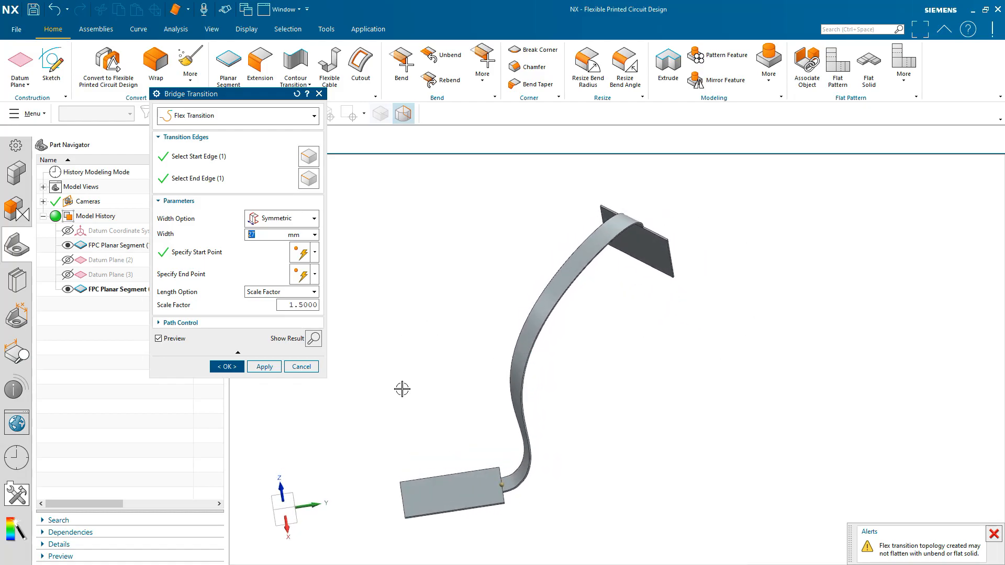
pyautogui.moveTo(473, 281)
pyautogui.mouseDown(button='middle')
pyautogui.moveTo(406, 325)
pyautogui.moveTo(335, 317)
pyautogui.mouseUp(button='middle')
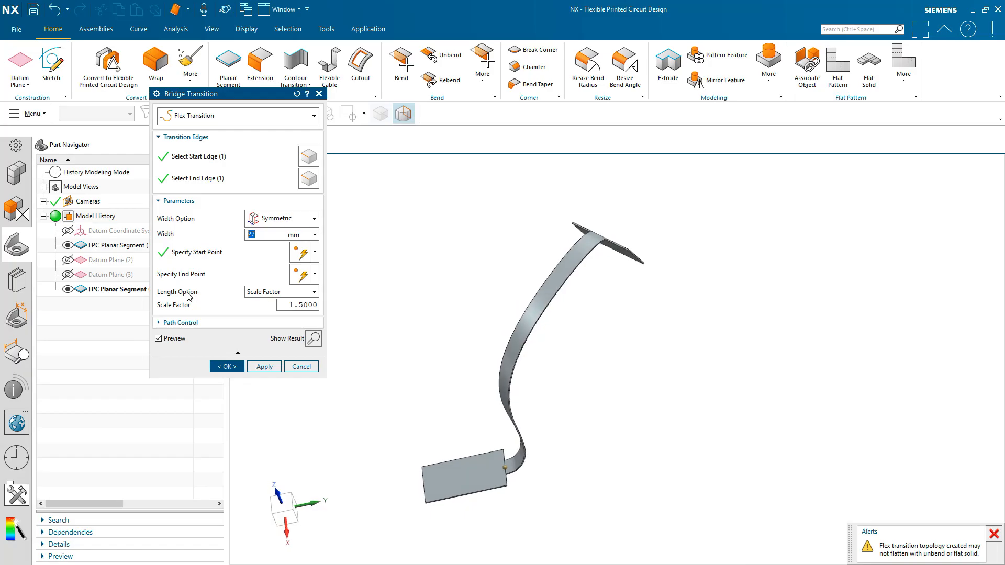
# Keep the Scale Factor length option and lengthen the transition with a scale factor of 2, followed by 3.
pyautogui.click(273, 294)
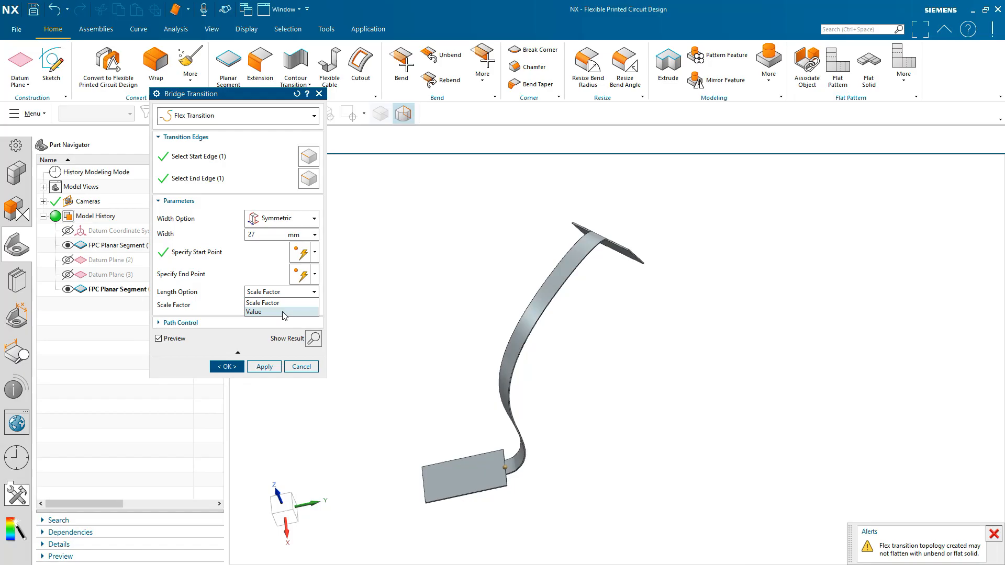
pyautogui.click(287, 304)
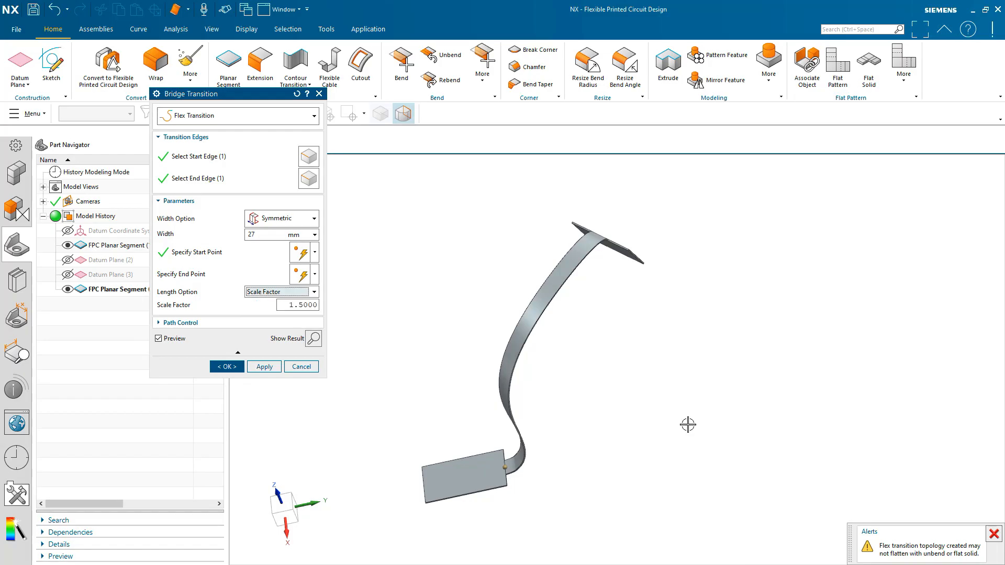
pyautogui.doubleClick(288, 306)
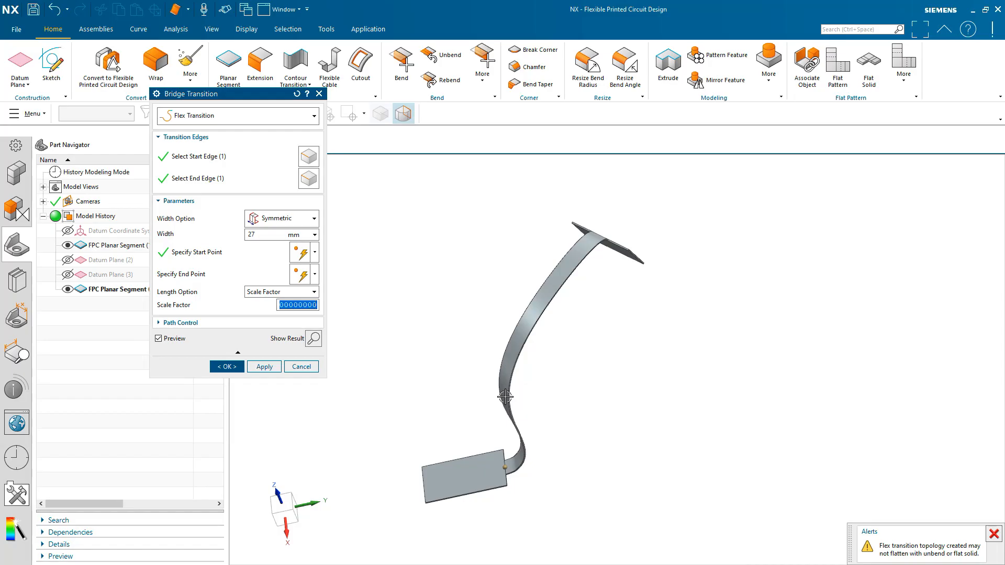
pyautogui.moveTo(505, 398); pyautogui.dragTo(608, 474, button='middle')
pyautogui.write('2')
pyautogui.press('Return')
pyautogui.write('3')
pyautogui.press('Return')
# Change the transition's length option to Value and set the length to 600 mm.
pyautogui.click(281, 291)
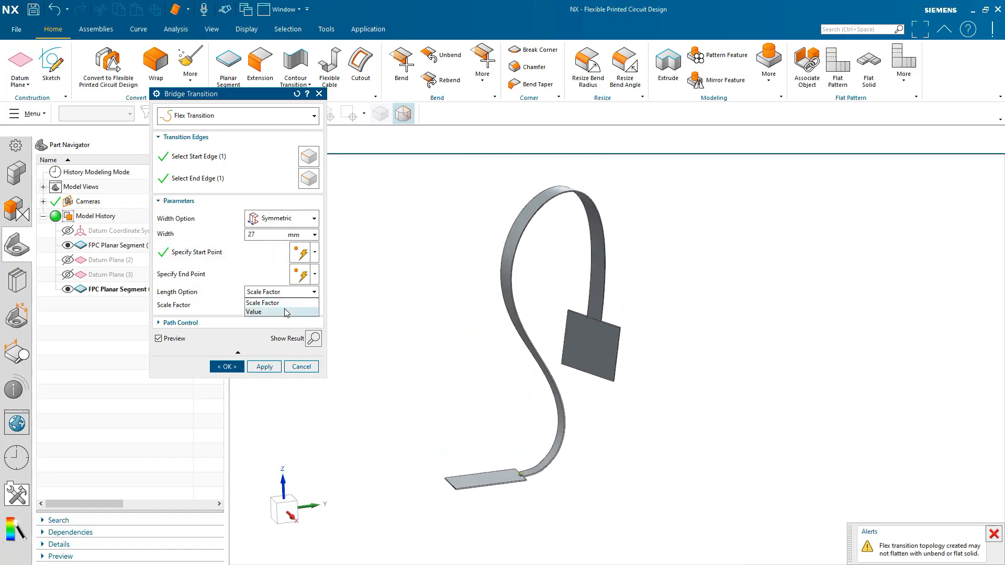
pyautogui.click(272, 311)
pyautogui.click(275, 304)
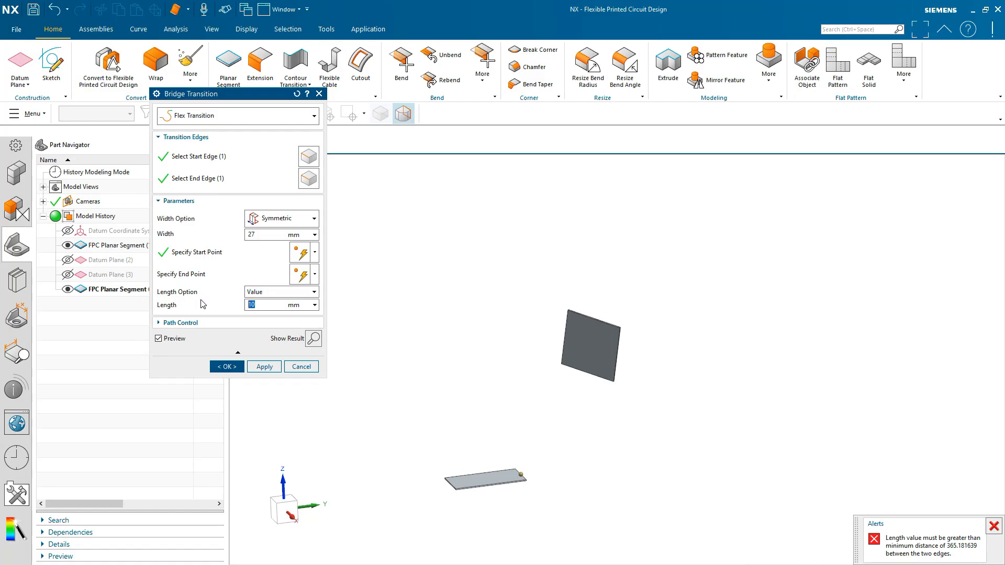
pyautogui.moveTo(857, 535); pyautogui.dragTo(804, 480)
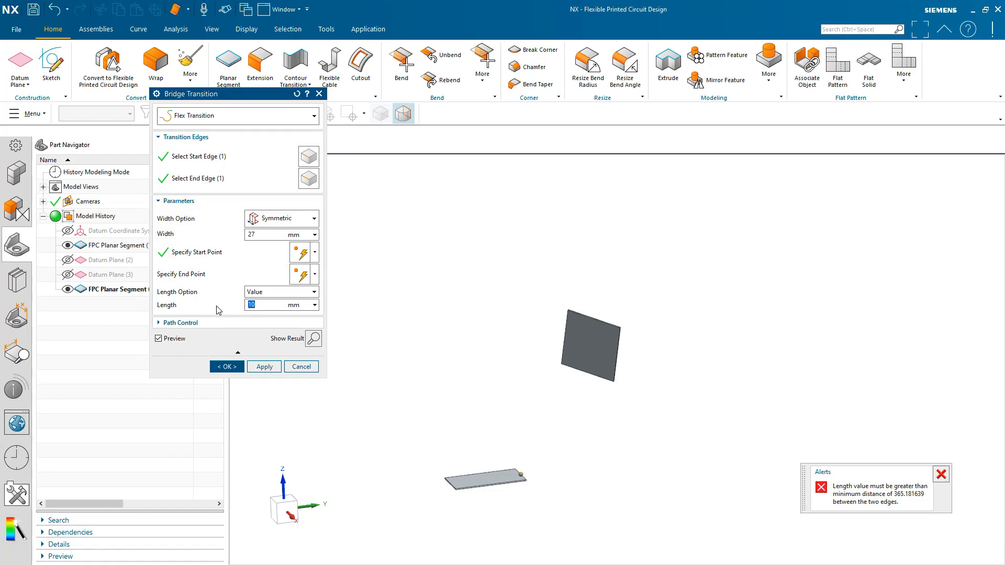
pyautogui.press('Return')
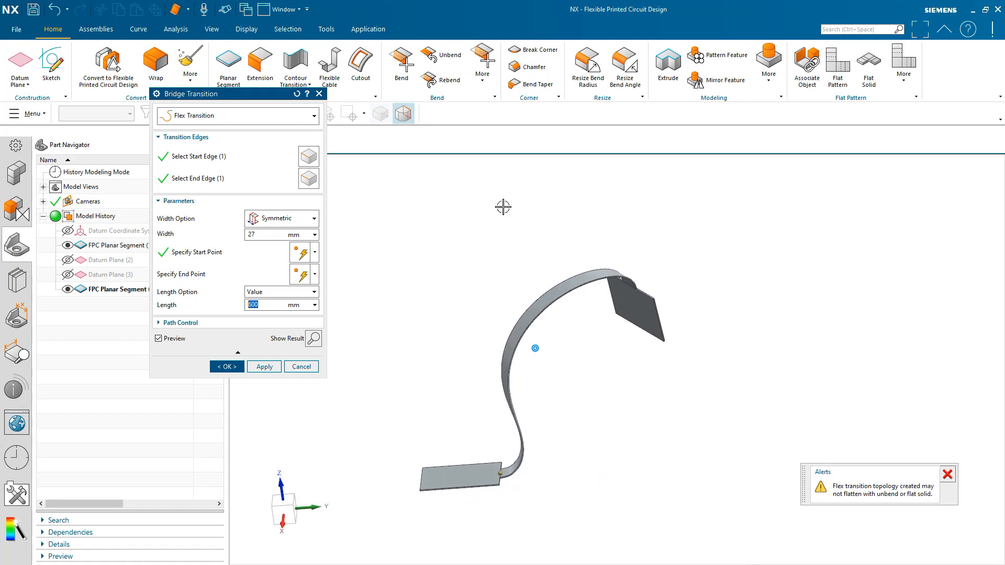
# Review the path control options and the transition preview, and create the flex Bridge Transition between the two planar segments.
pyautogui.click(235, 323)
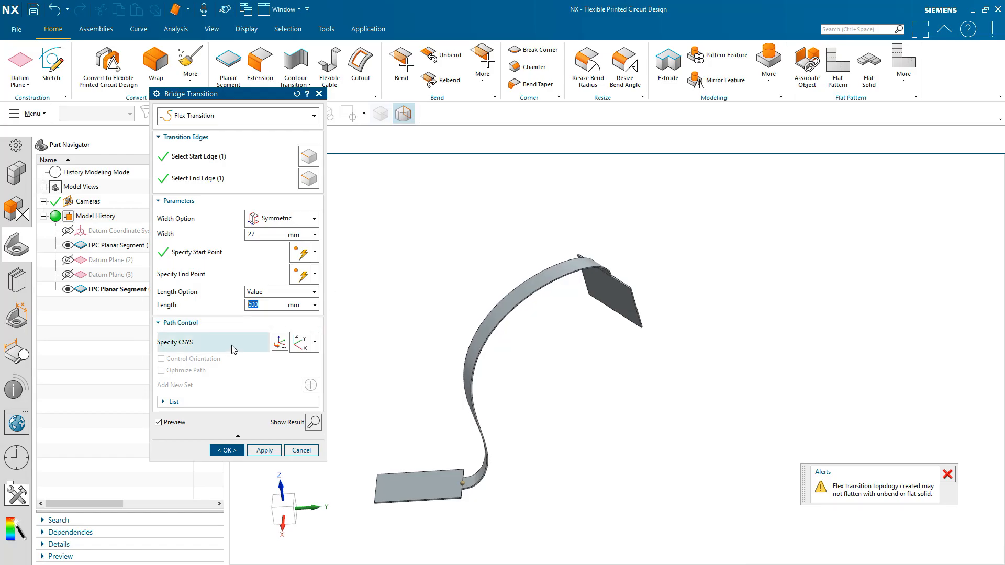
pyautogui.moveTo(501, 344); pyautogui.dragTo(521, 304, button='middle')
pyautogui.moveTo(510, 364)
pyautogui.mouseDown(button='middle')
pyautogui.moveTo(598, 404)
pyautogui.moveTo(615, 357)
pyautogui.moveTo(646, 368)
pyautogui.moveTo(634, 426)
pyautogui.moveTo(610, 433)
pyautogui.mouseUp(button='middle')
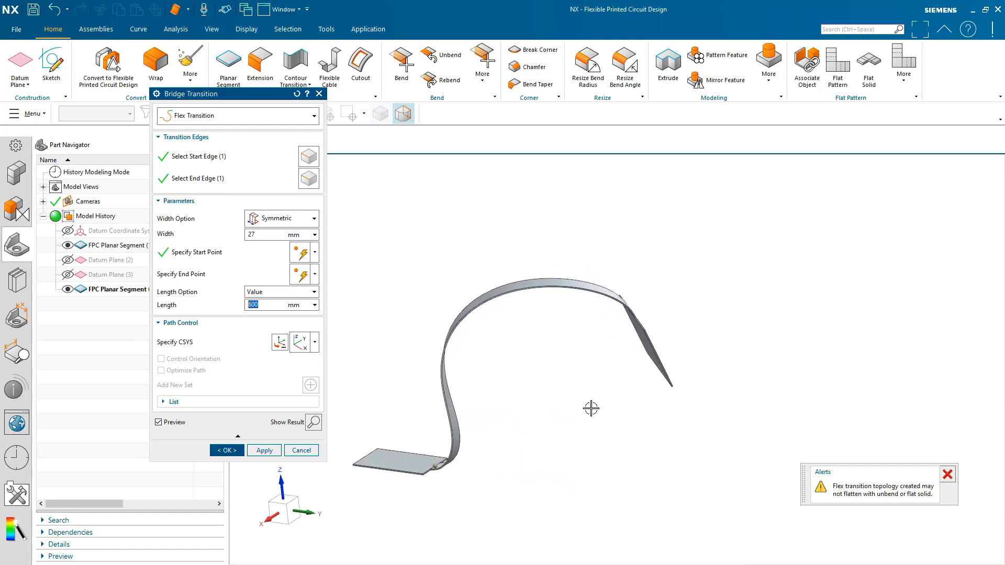
pyautogui.click(200, 326)
pyautogui.moveTo(580, 400); pyautogui.dragTo(735, 379, button='middle')
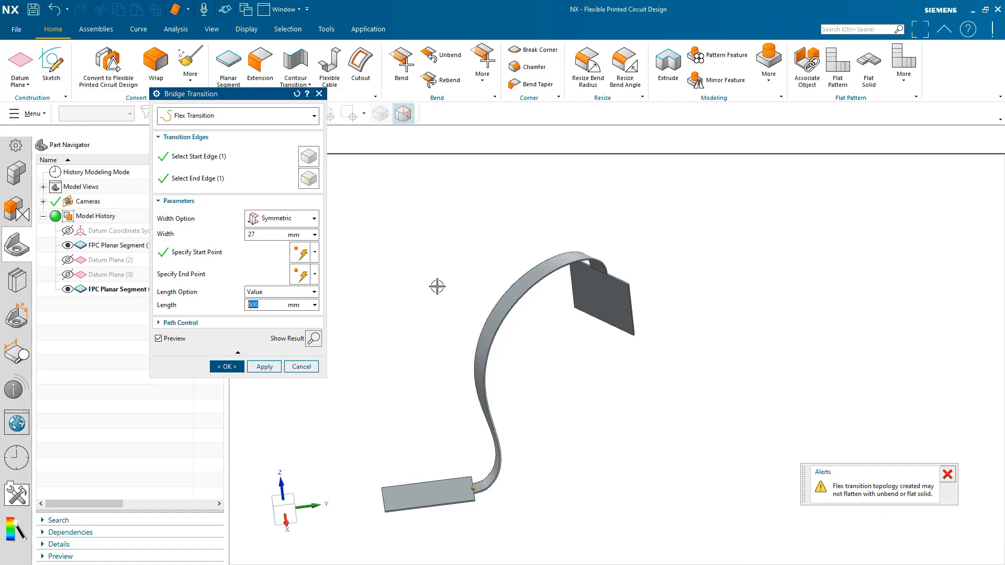
pyautogui.moveTo(745, 413); pyautogui.dragTo(535, 343, button='middle')
pyautogui.click(227, 366)
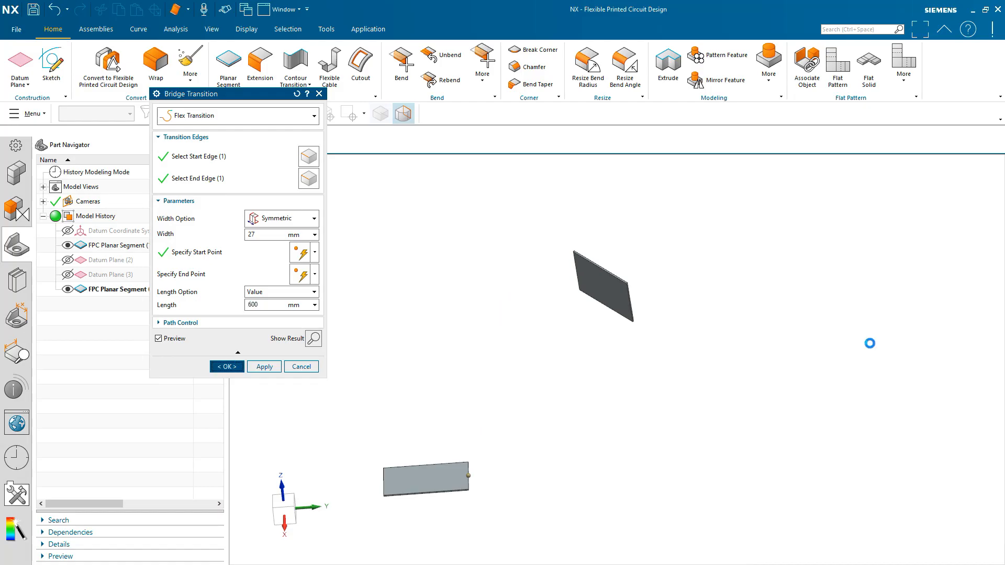
pyautogui.moveTo(750, 288); pyautogui.dragTo(834, 200, button='middle')
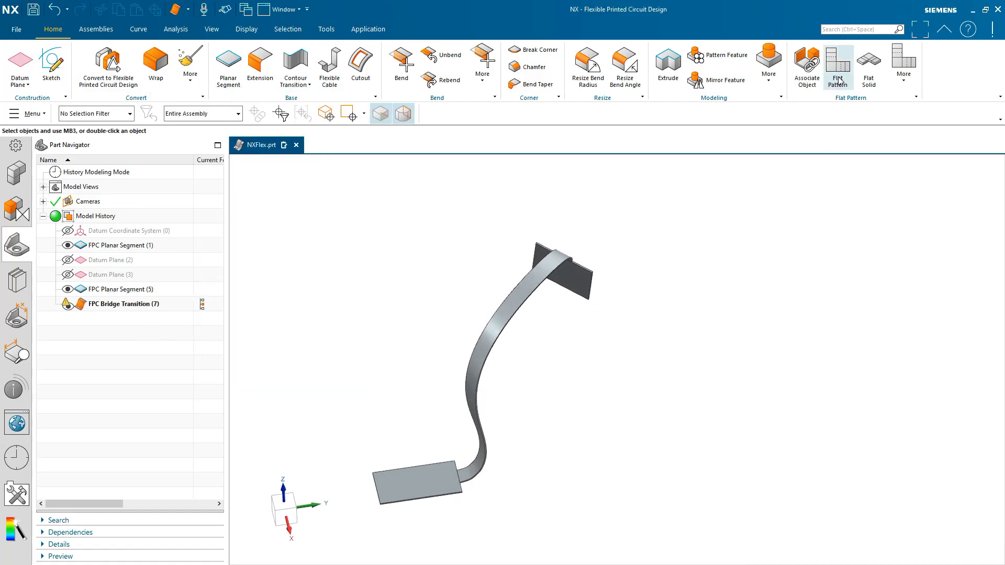
# Create a Flat Solid of the flexible circuit with the lower planar segment's face as the stationary face and default orientation.
pyautogui.click(868, 78)
pyautogui.moveTo(810, 267); pyautogui.dragTo(419, 482, button='middle')
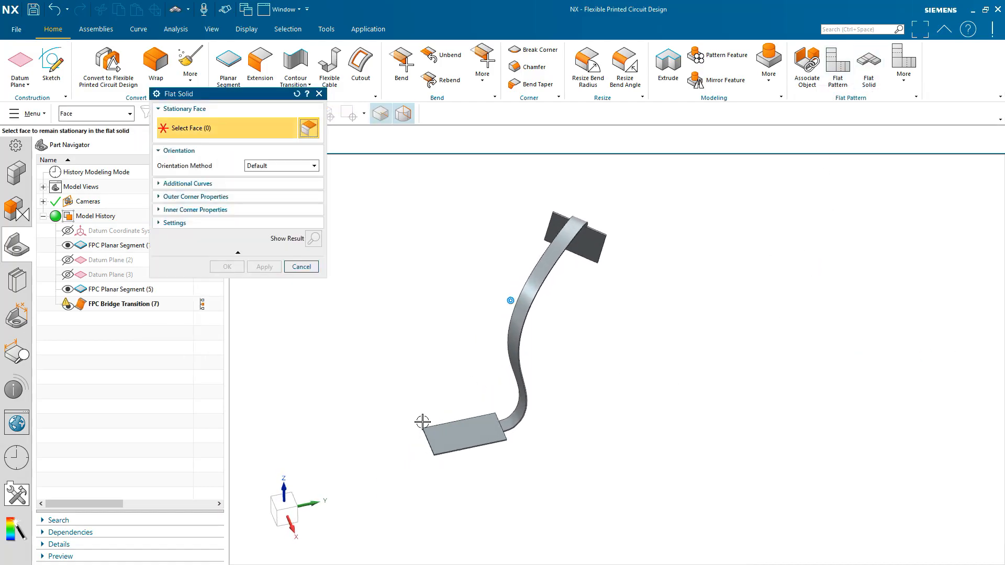
pyautogui.click(465, 434)
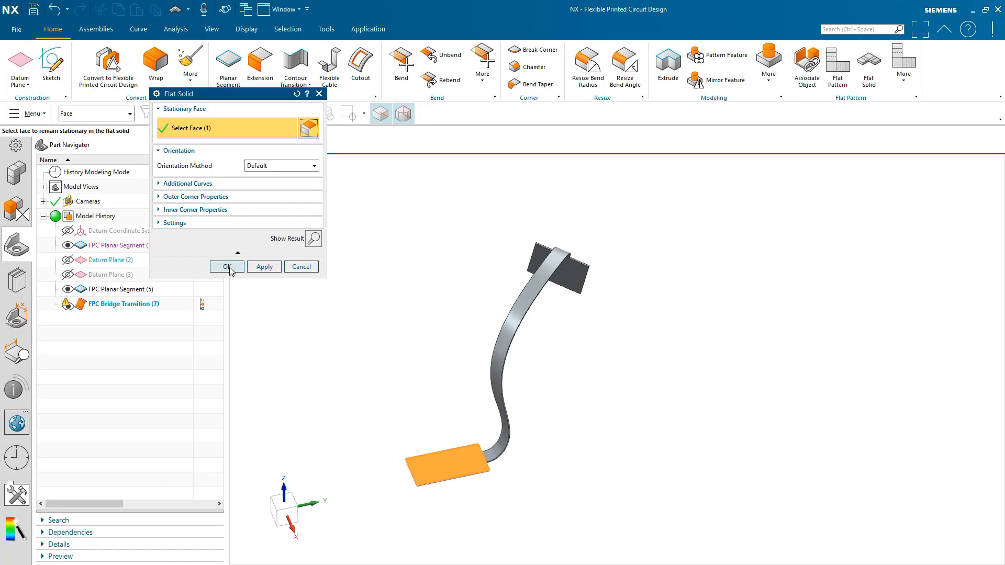
pyautogui.click(228, 268)
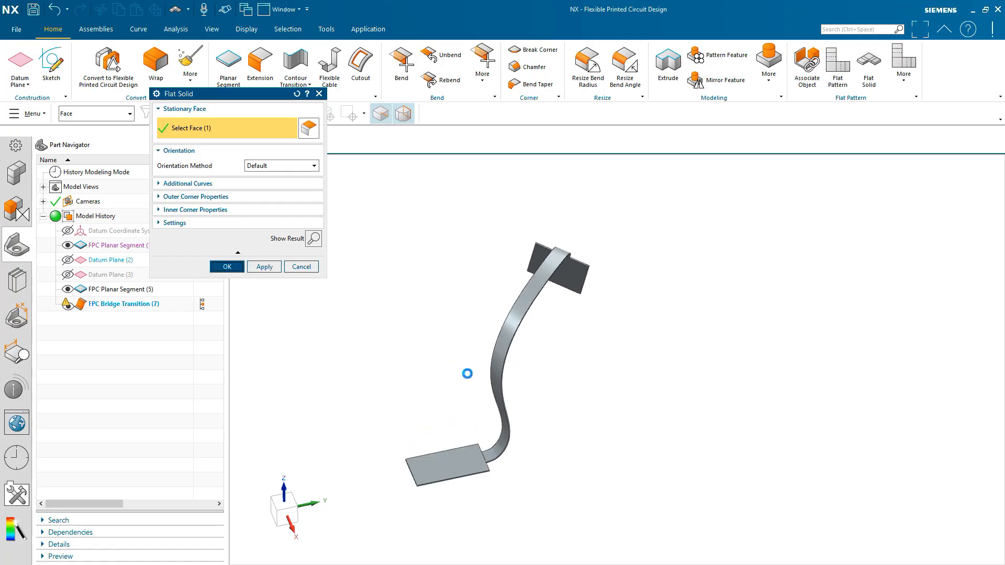
pyautogui.moveTo(692, 511); pyautogui.dragTo(737, 254, button='middle')
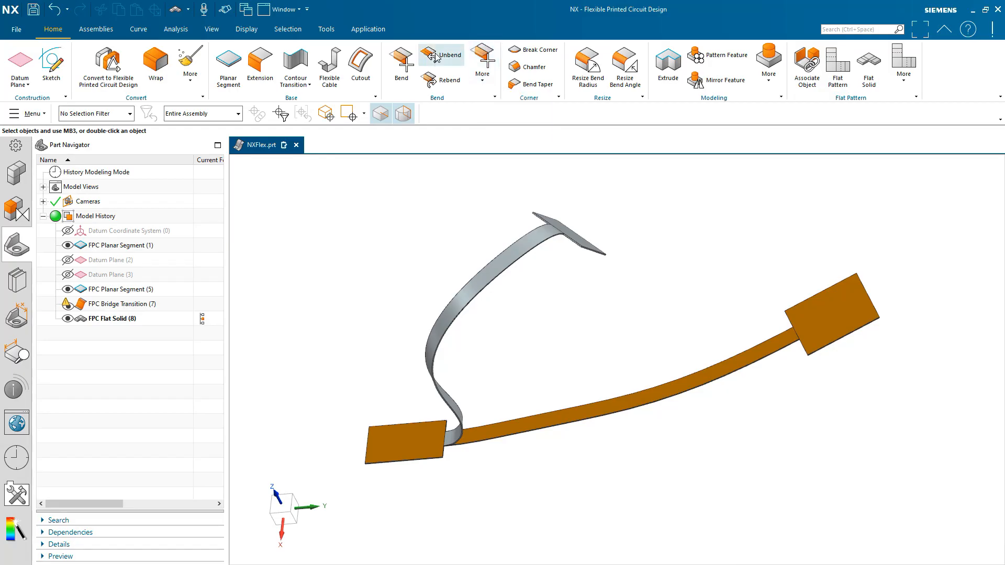
pyautogui.moveTo(817, 511); pyautogui.dragTo(724, 476, button='middle')
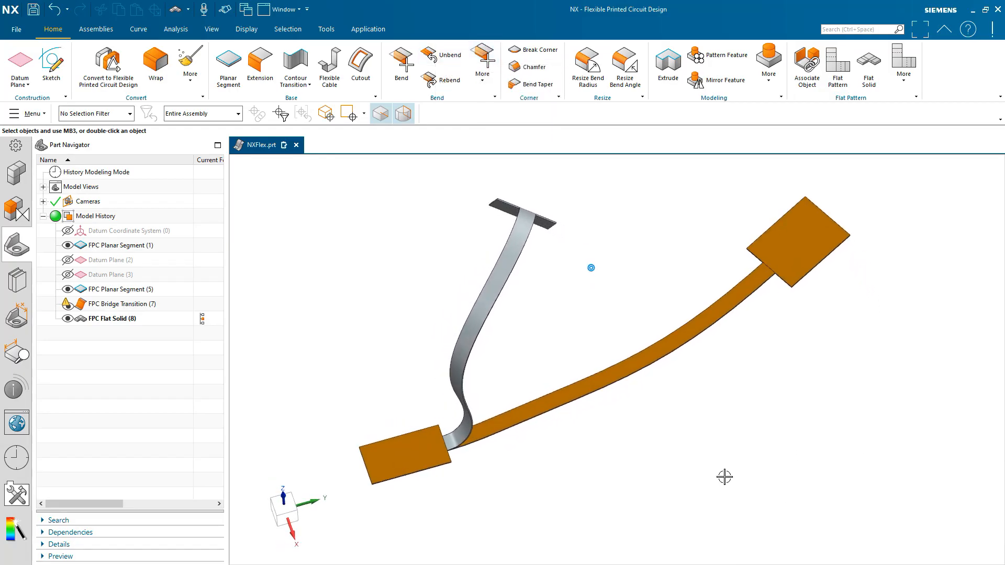